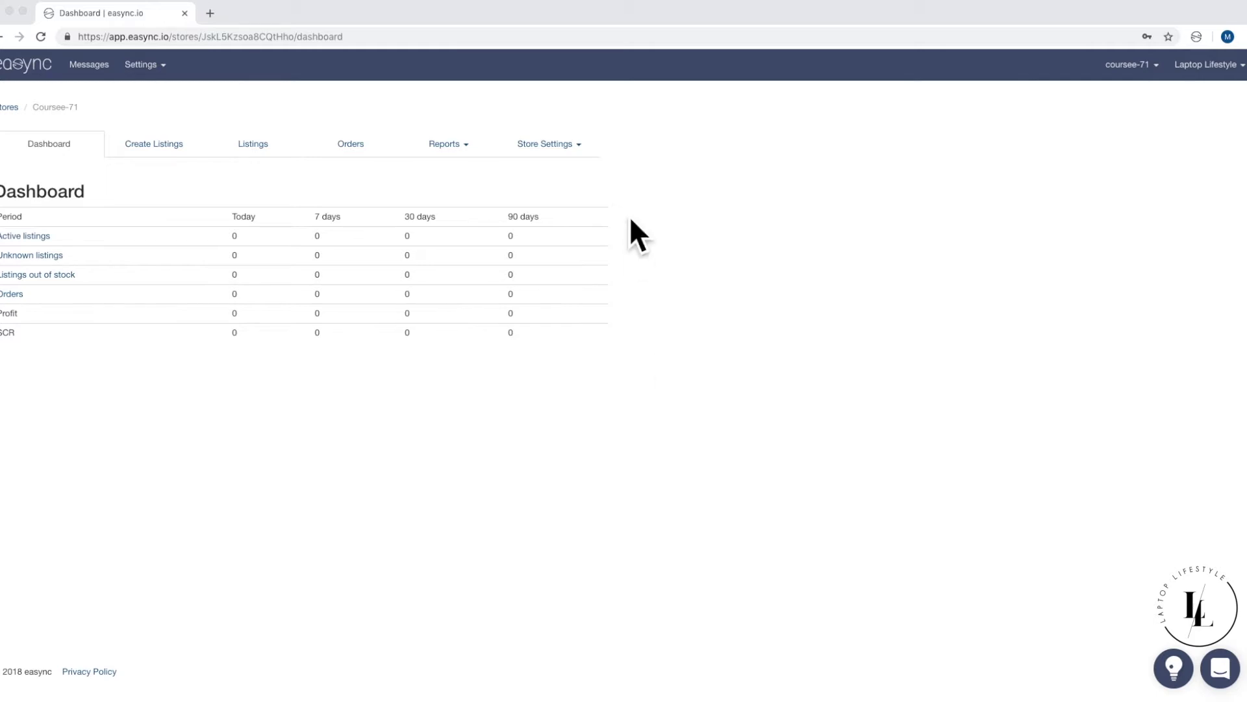
Step: Open the store's repricing settings and choose amazon.co.uk as the source market
{"action": "left_click", "coordinate": [559, 156]}
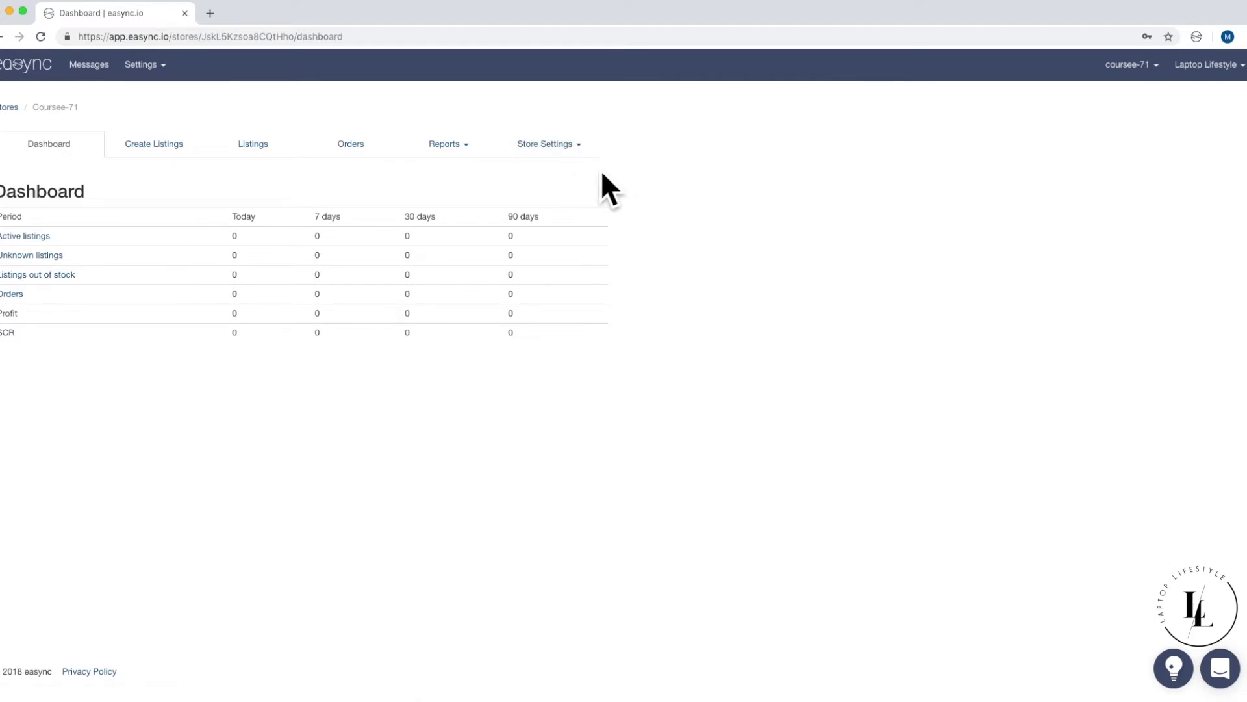
{"action": "left_click", "coordinate": [566, 152]}
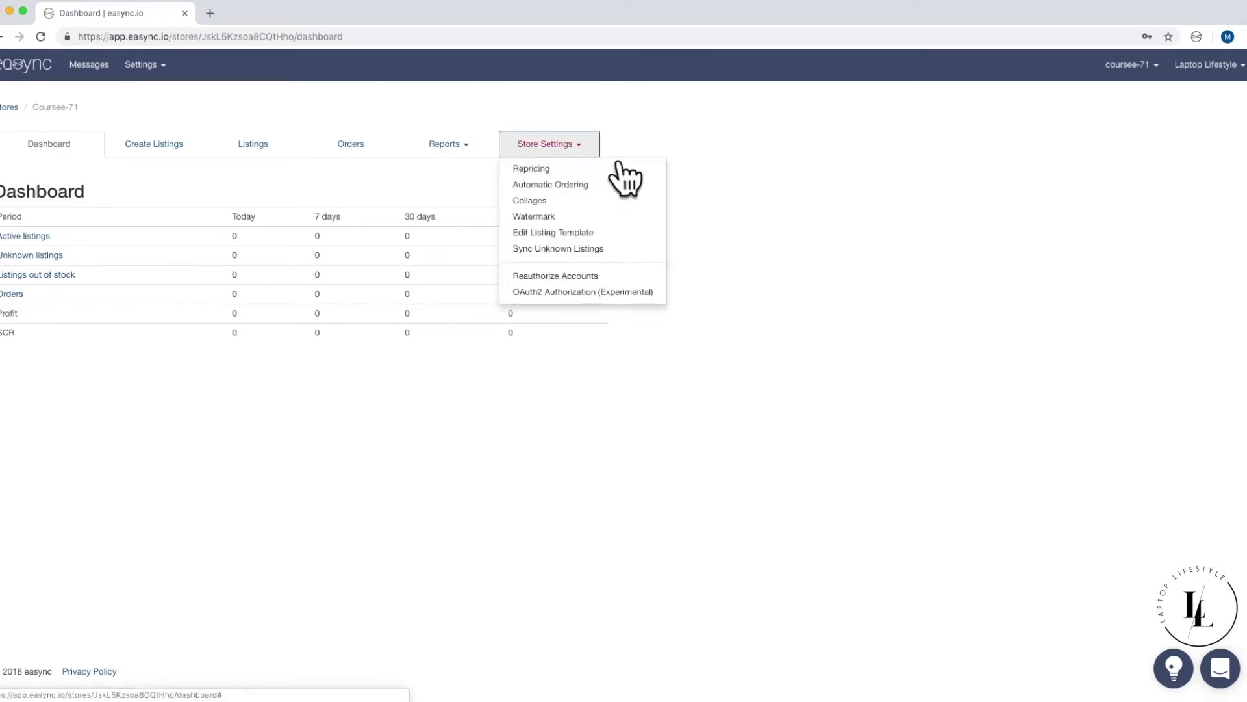
{"action": "left_click", "coordinate": [578, 172]}
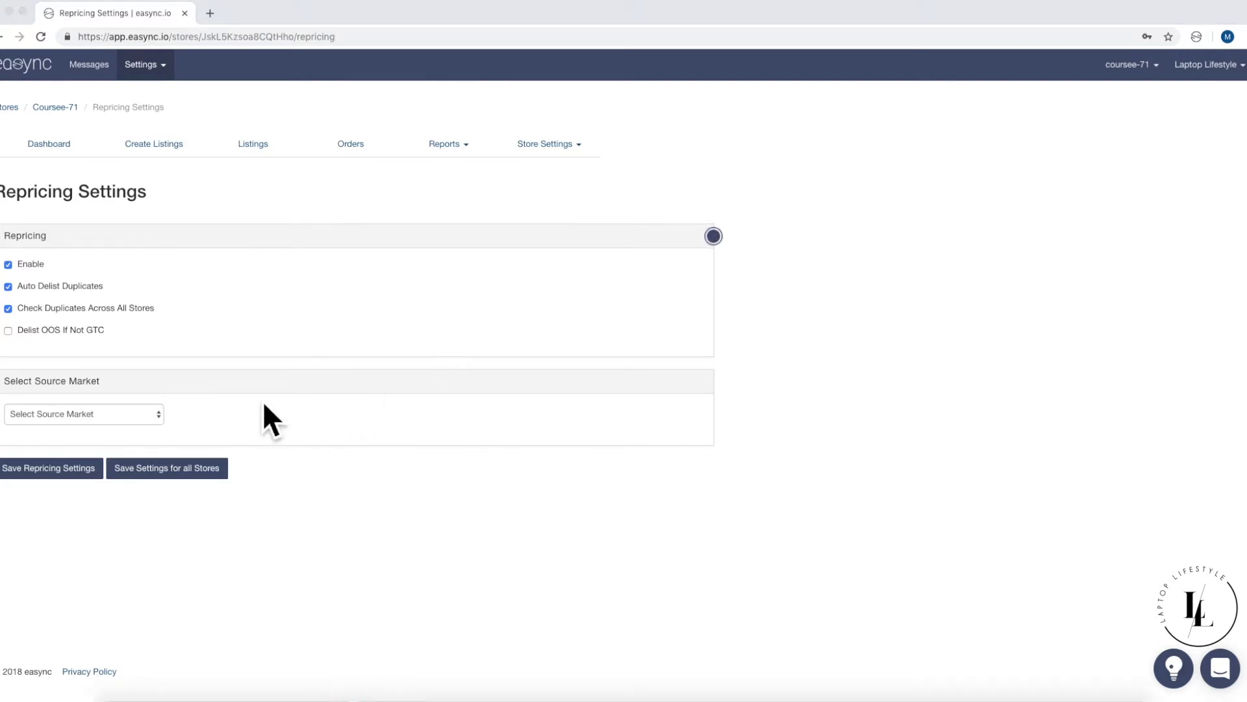
{"action": "left_click", "coordinate": [136, 422]}
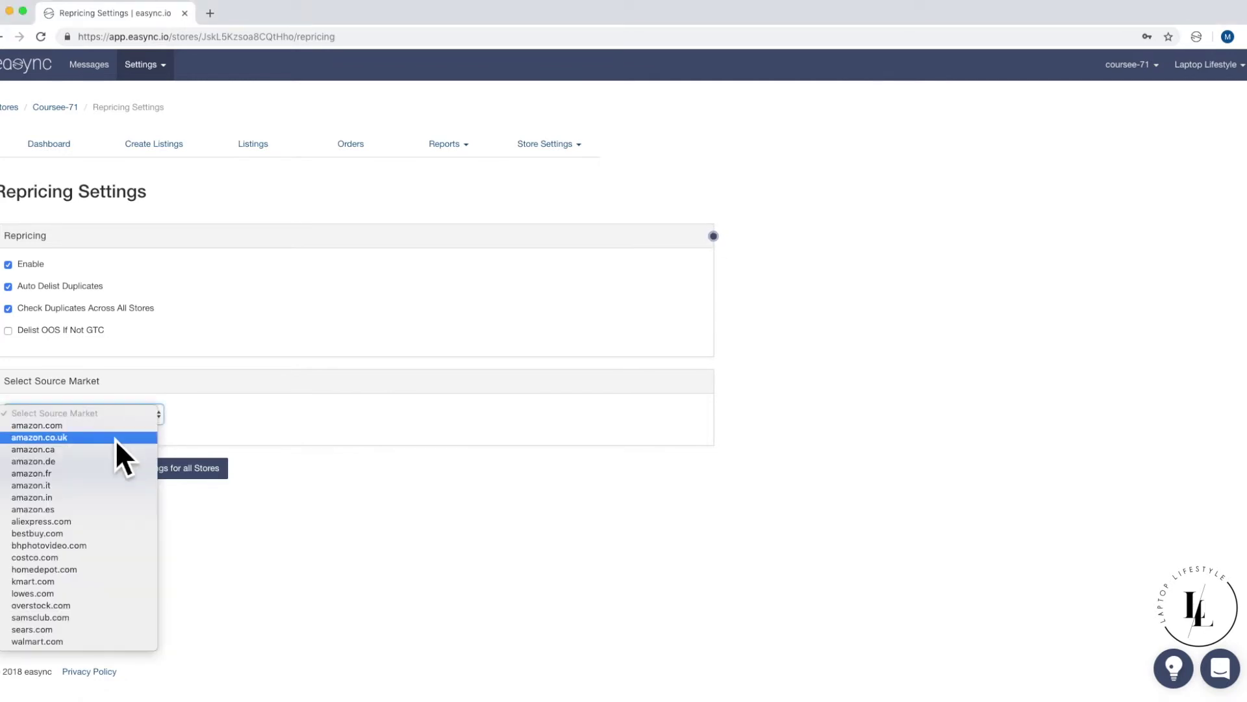
{"action": "left_click", "coordinate": [115, 439]}
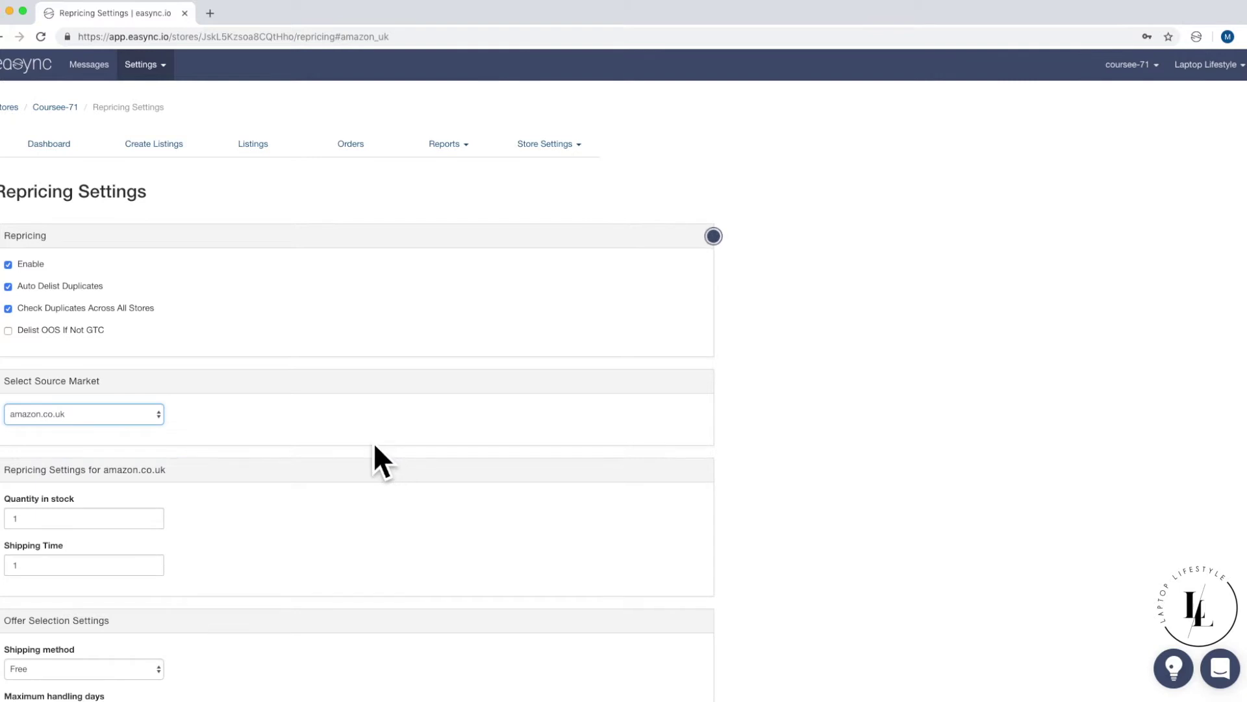
Step: Look through the amazon.co.uk repricing settings and examine the Quantity in stock value
{"action": "scroll", "coordinate": [374, 446], "scroll_direction": "down", "scroll_amount": 15}
{"action": "scroll", "coordinate": [374, 446], "scroll_direction": "up", "scroll_amount": 15}
{"action": "scroll", "coordinate": [374, 446], "scroll_direction": "down", "scroll_amount": 1}
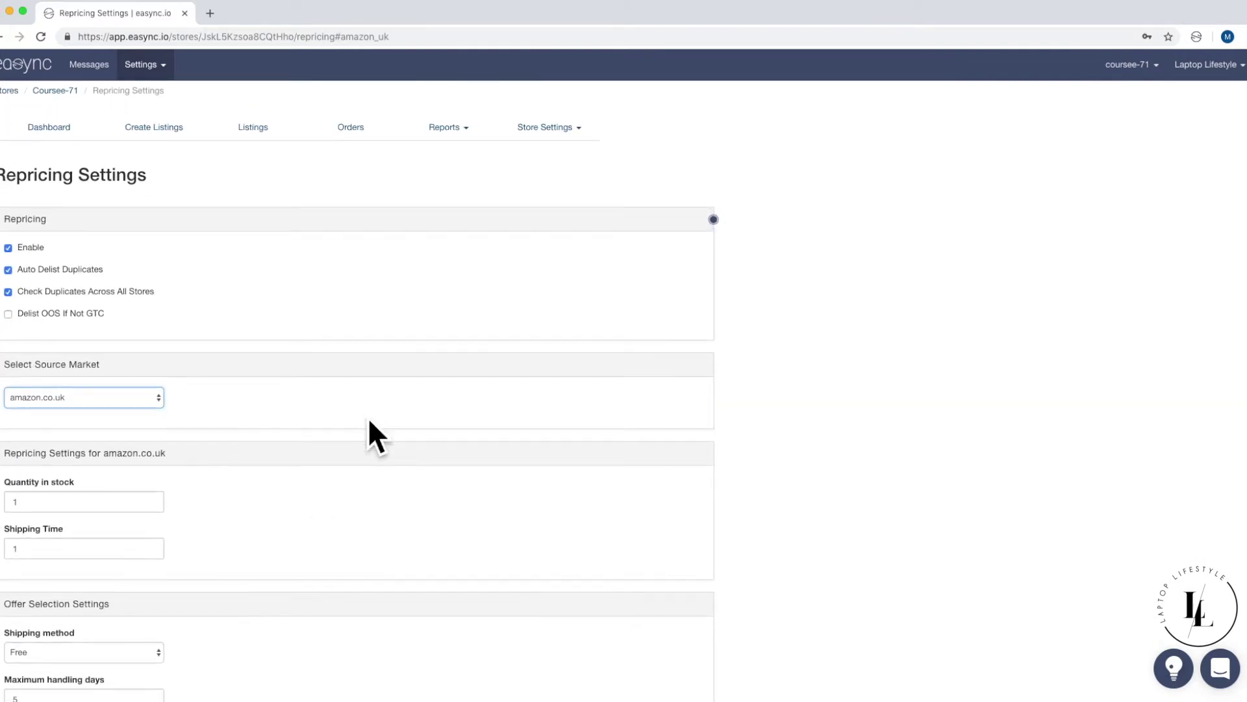
{"action": "scroll", "coordinate": [368, 419], "scroll_direction": "down", "scroll_amount": 10}
{"action": "scroll", "coordinate": [368, 419], "scroll_direction": "up", "scroll_amount": 3}
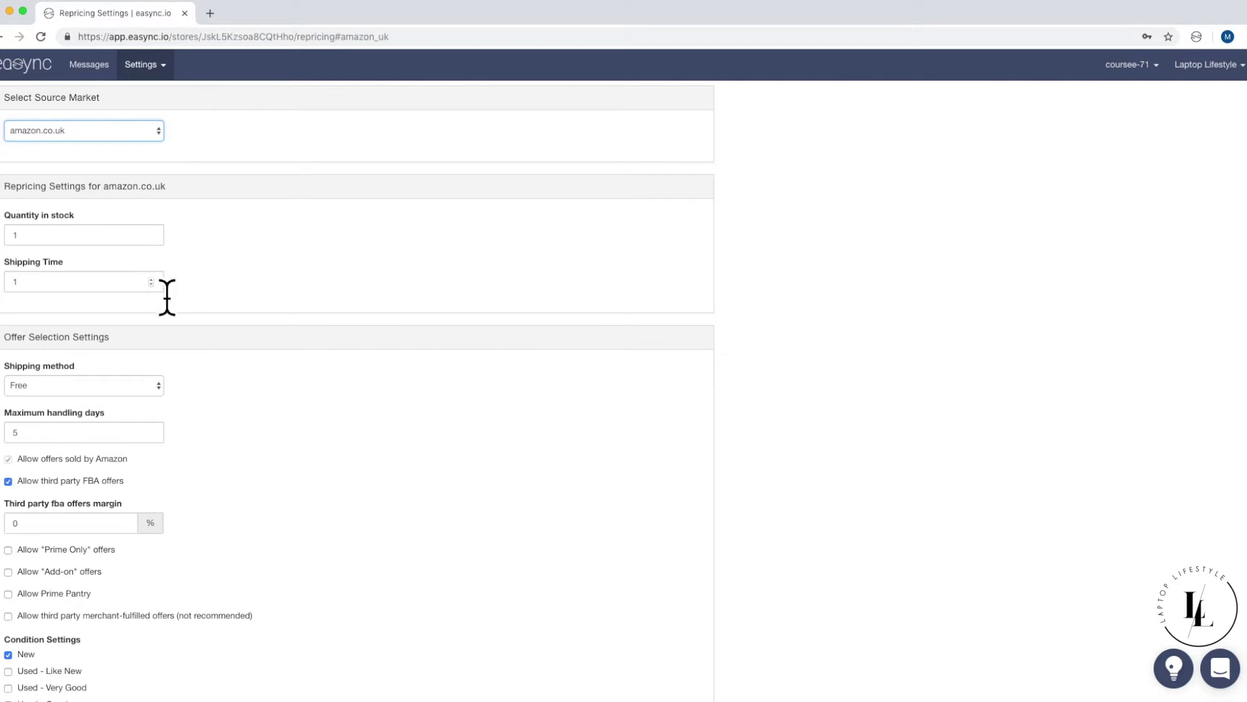
{"action": "left_click", "coordinate": [44, 238]}
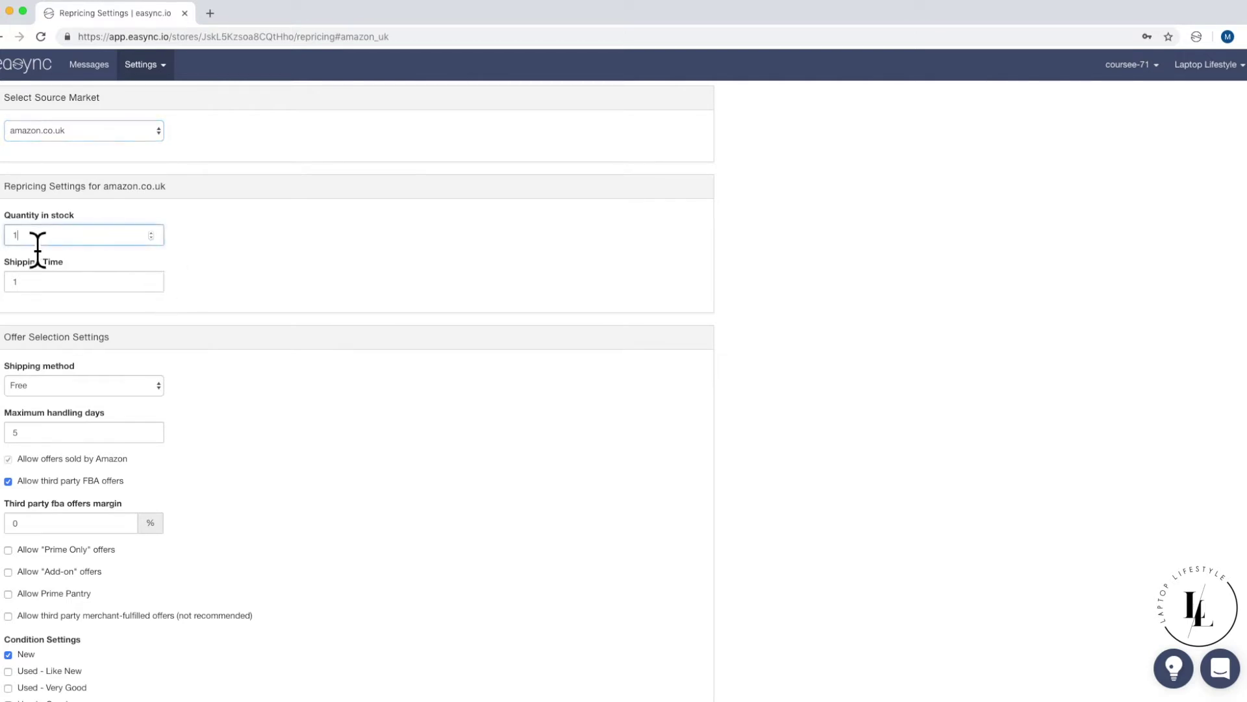
{"action": "left_click", "coordinate": [227, 263]}
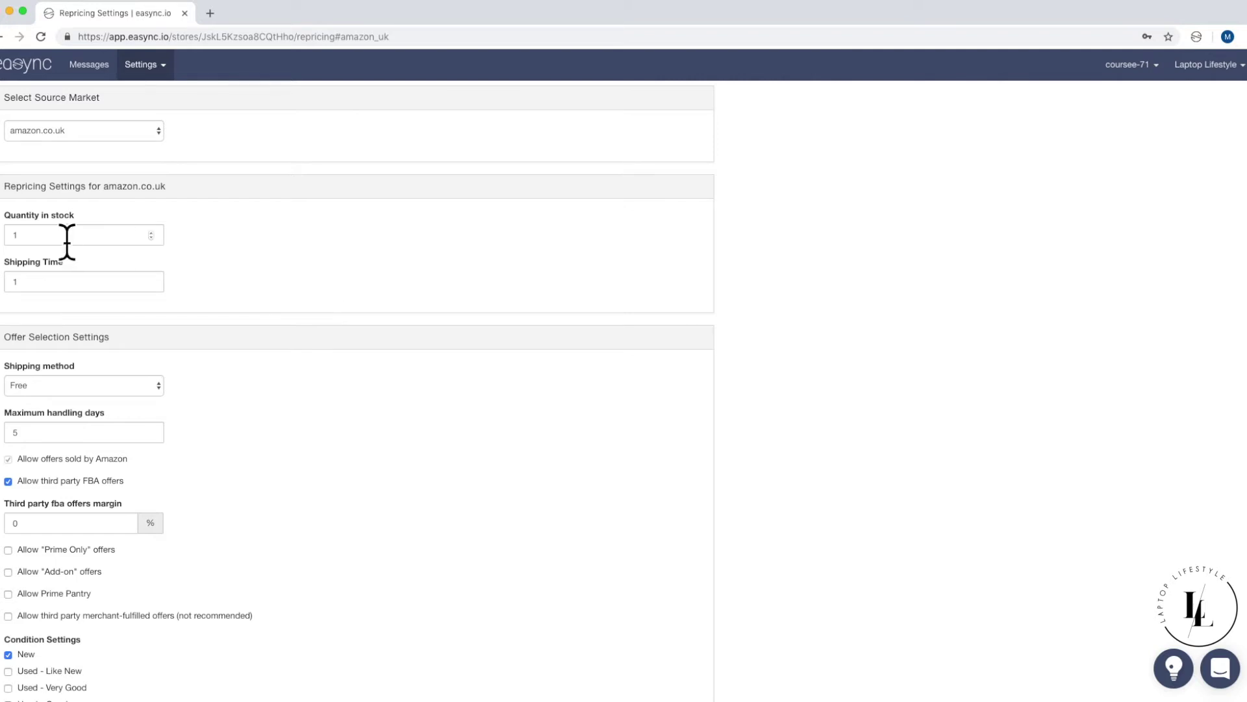
{"action": "left_click_drag", "start_coordinate": [65, 240], "coordinate": [8, 238]}
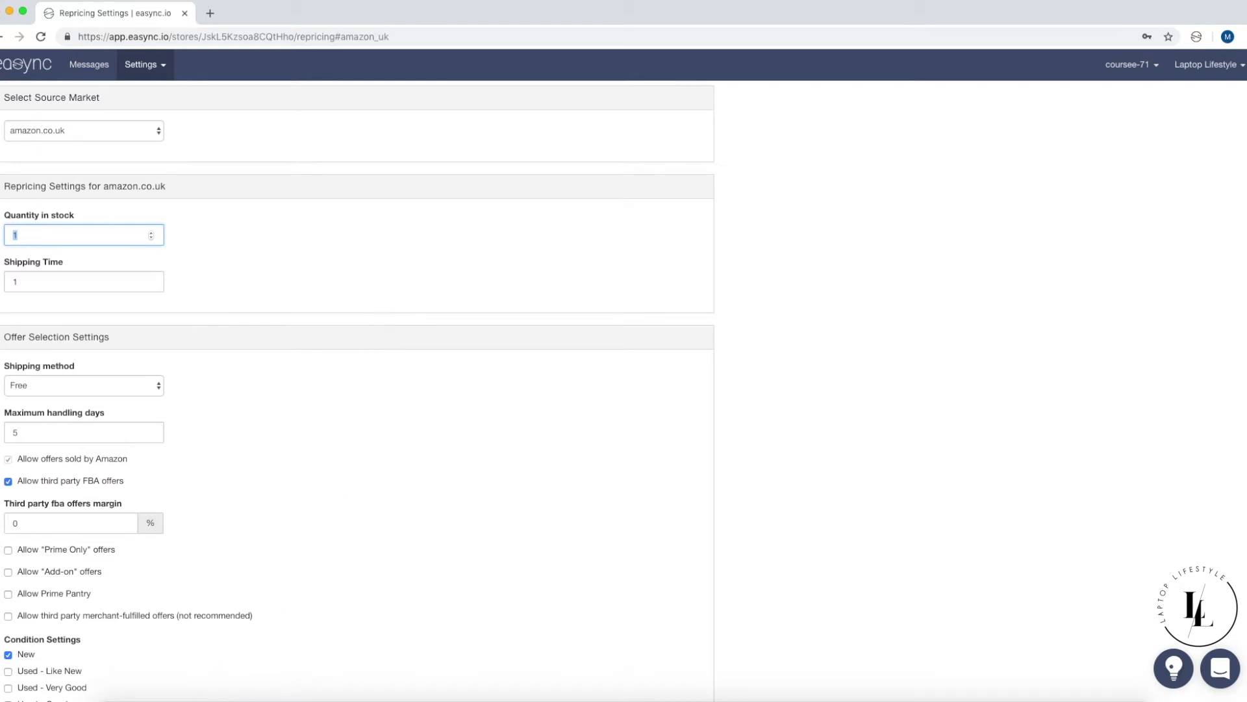
Step: Hide the running iMovie application and deselect the Quantity in stock value
{"action": "mouse_move", "coordinate": [221, 698]}
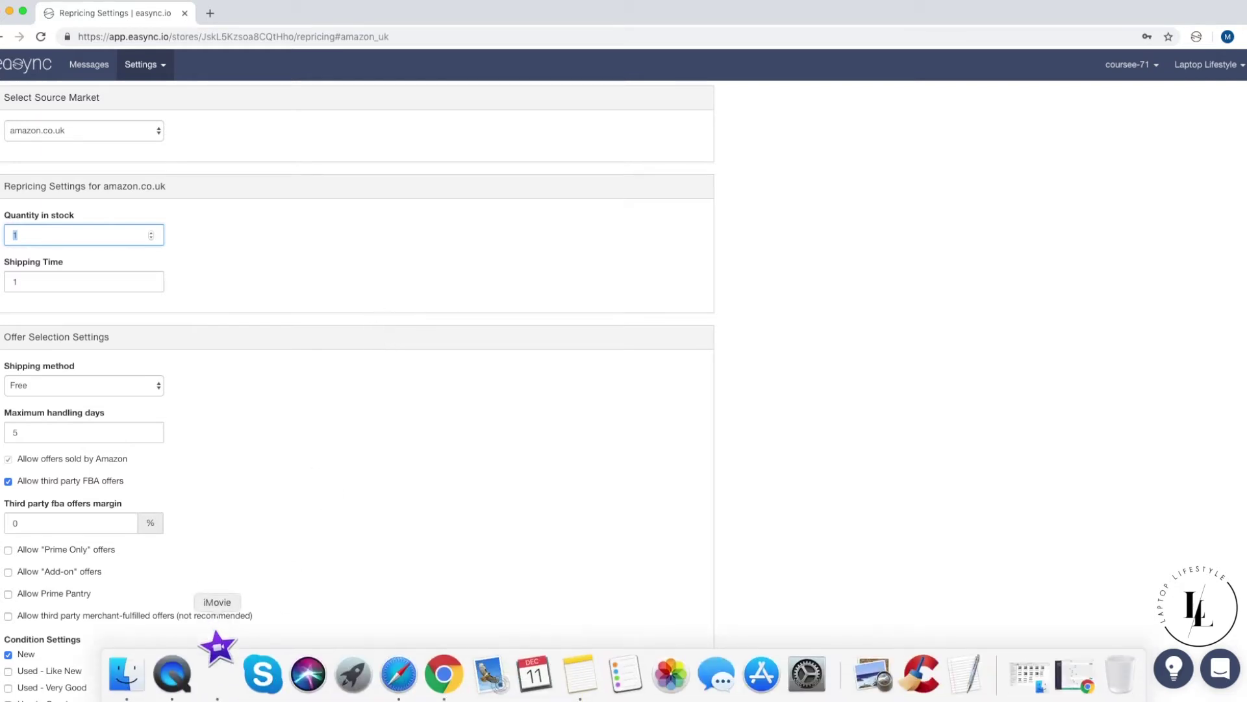
{"action": "right_click", "coordinate": [222, 698]}
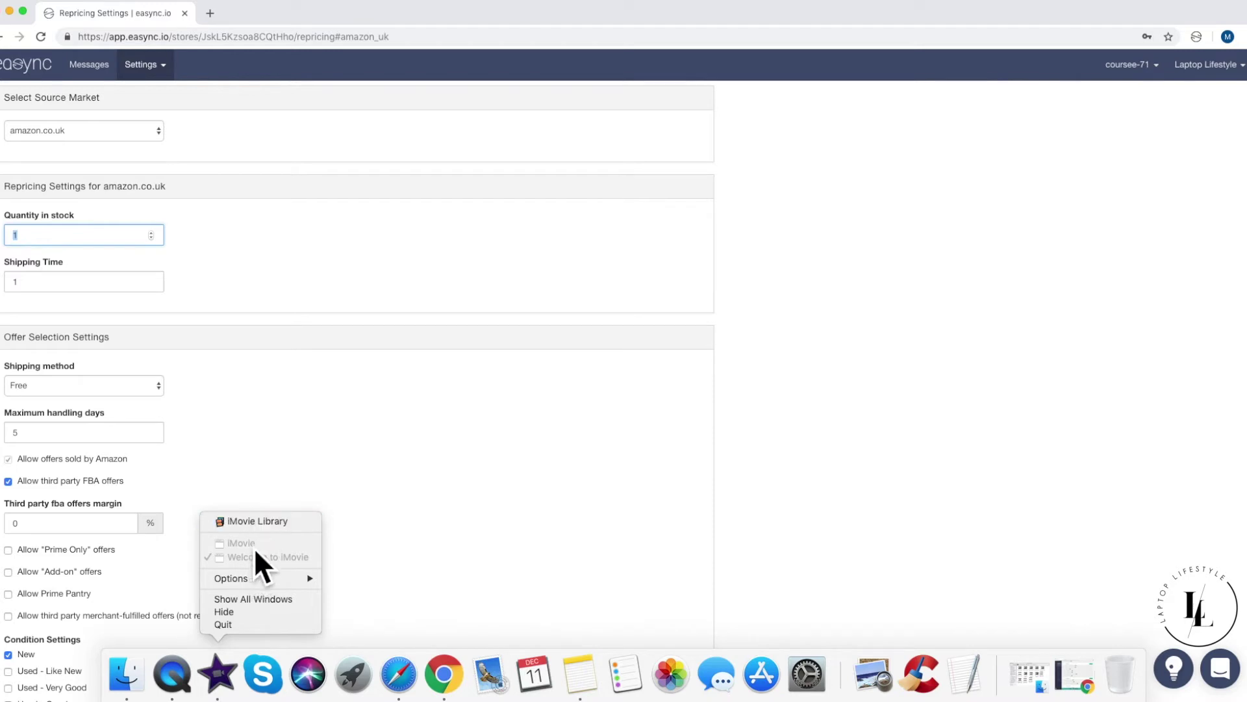
{"action": "left_click", "coordinate": [247, 614]}
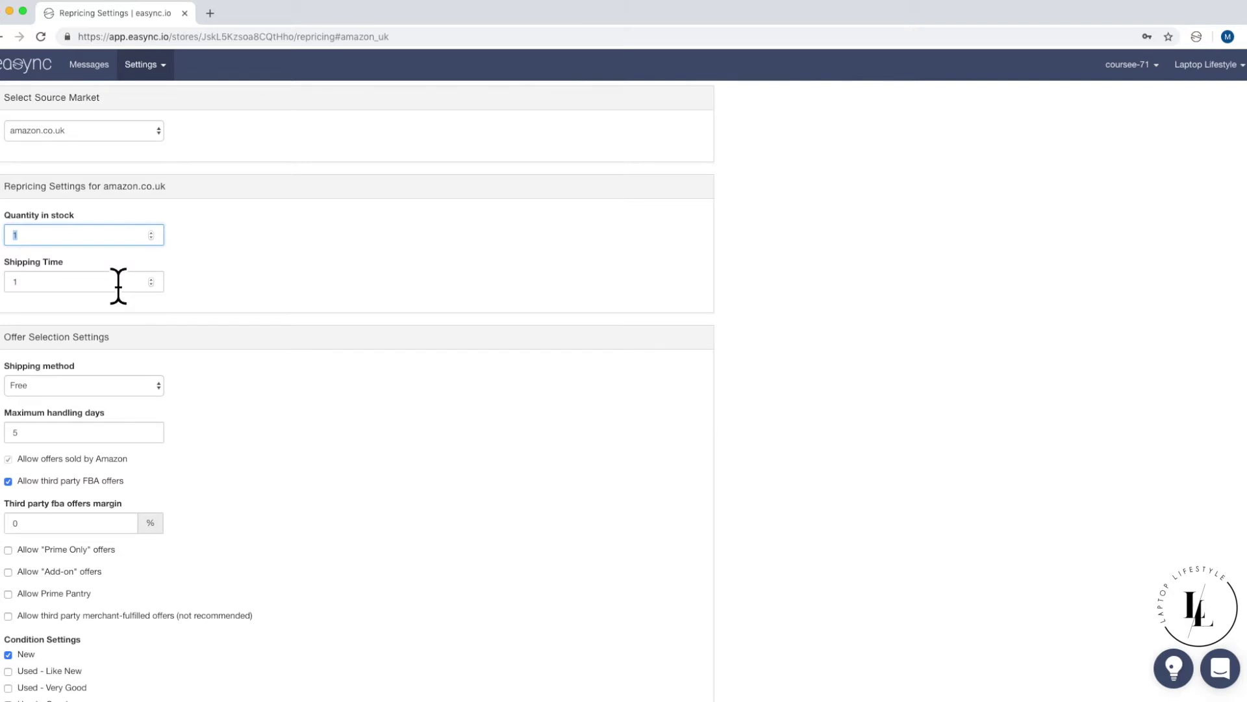
{"action": "left_click", "coordinate": [281, 277]}
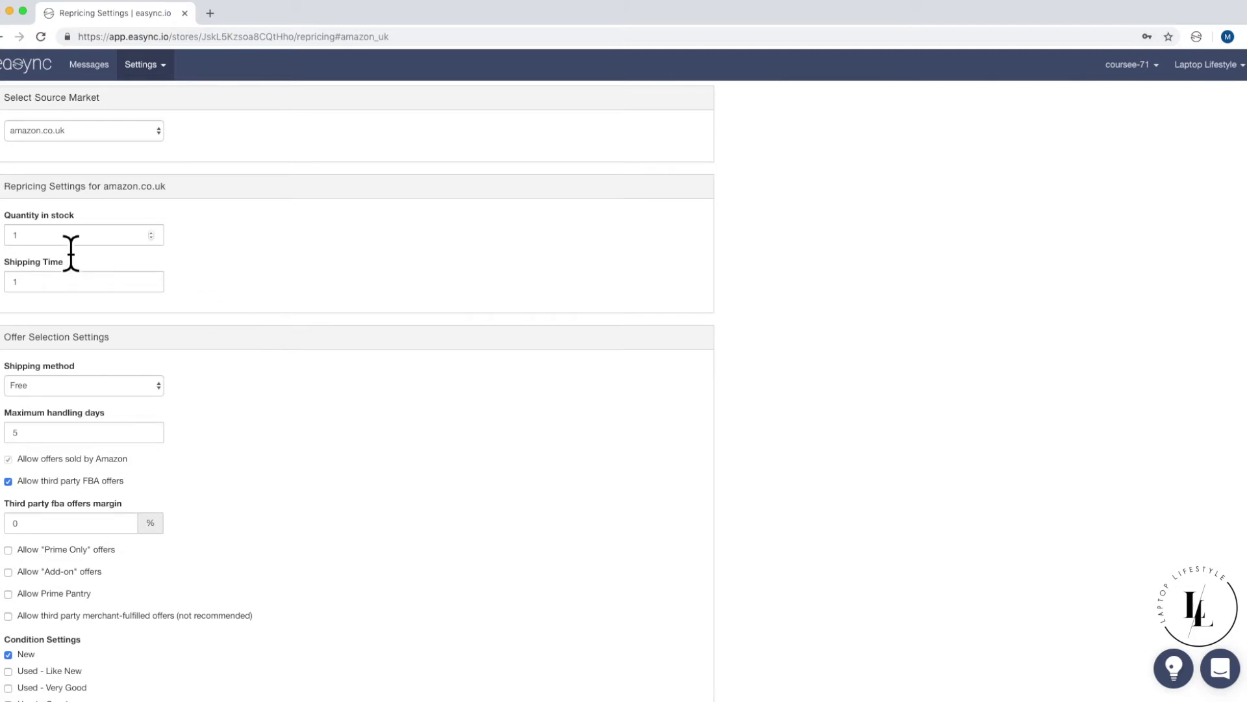
Step: Try higher Quantity in stock values such as 3 for amazon.co.uk and set the quantity back to 1
{"action": "double_click", "coordinate": [14, 235]}
{"action": "type", "text": "2"}
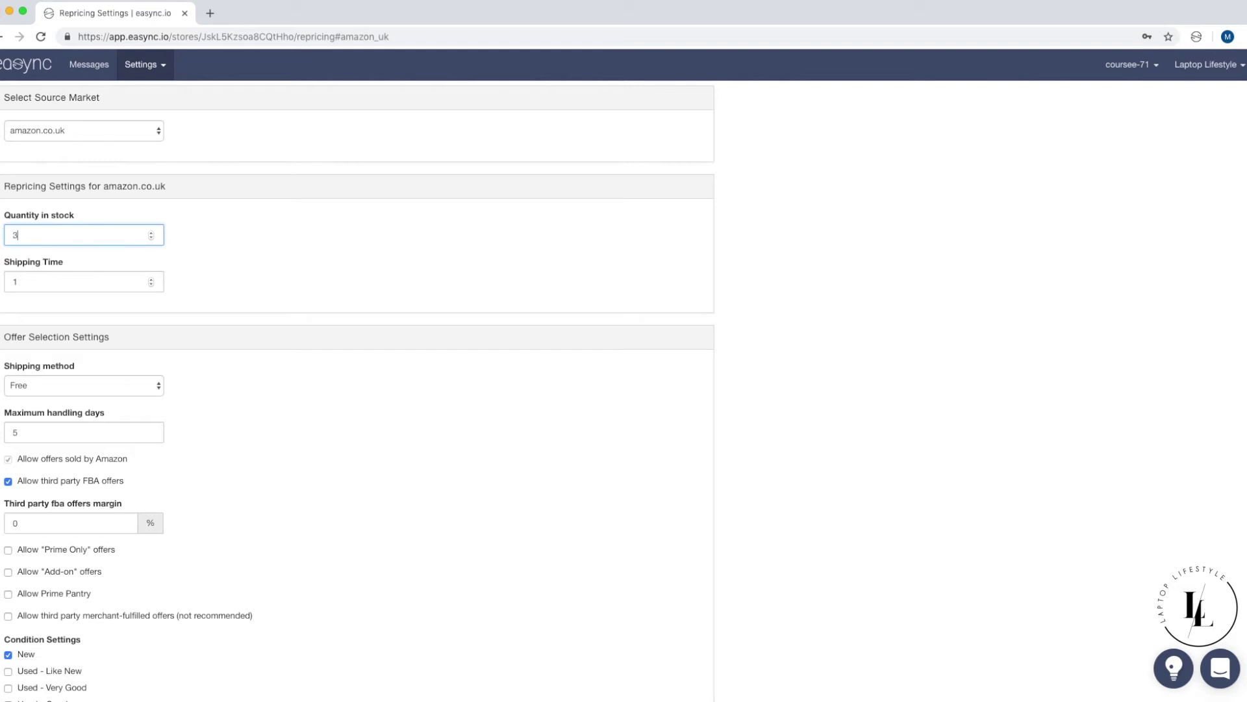
{"action": "type", "text": "2"}
{"action": "type", "text": "1"}
{"action": "key", "text": "Tab"}
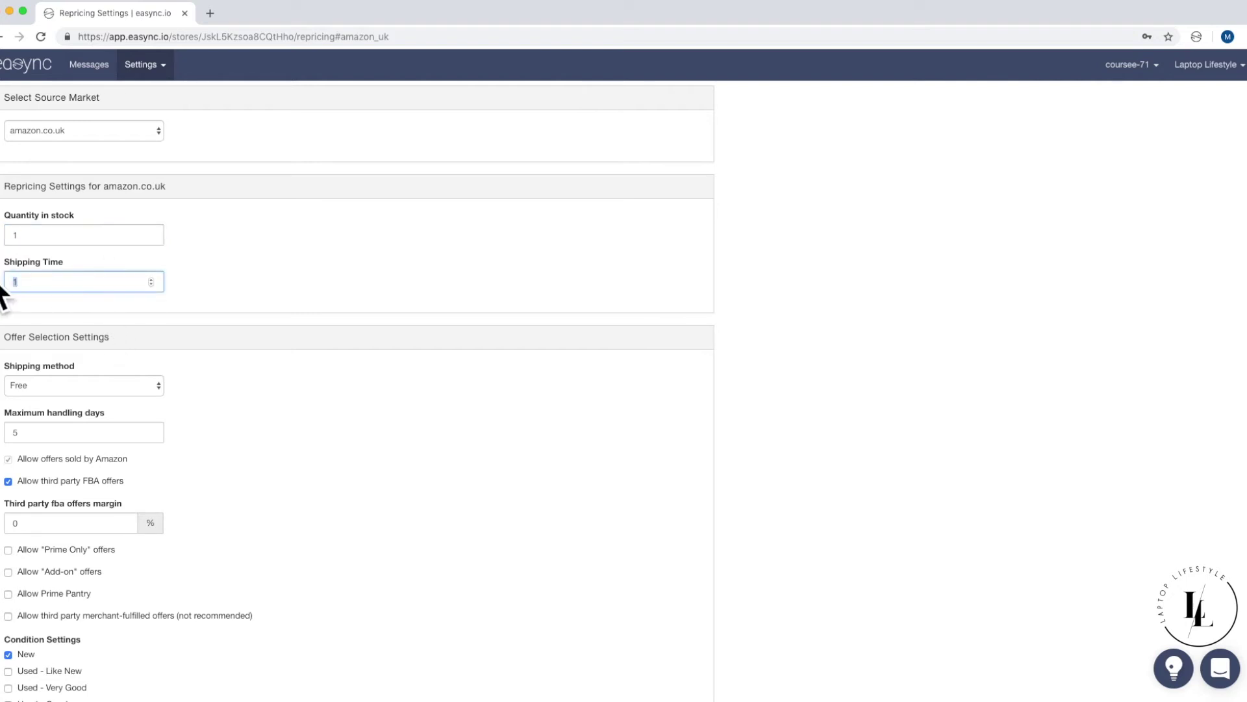
{"action": "left_click", "coordinate": [298, 291]}
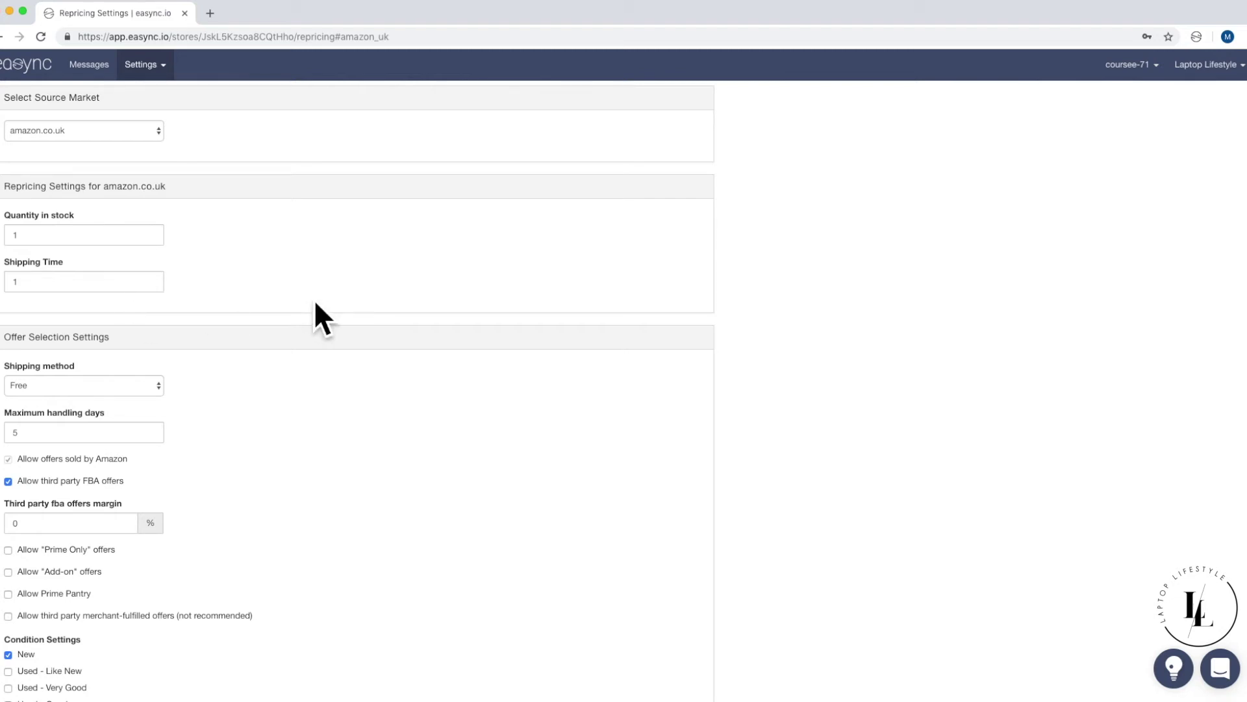
Step: Review the shipping method options in the offer selection settings, keeping Free selected
{"action": "scroll", "coordinate": [315, 302], "scroll_direction": "down", "scroll_amount": 3}
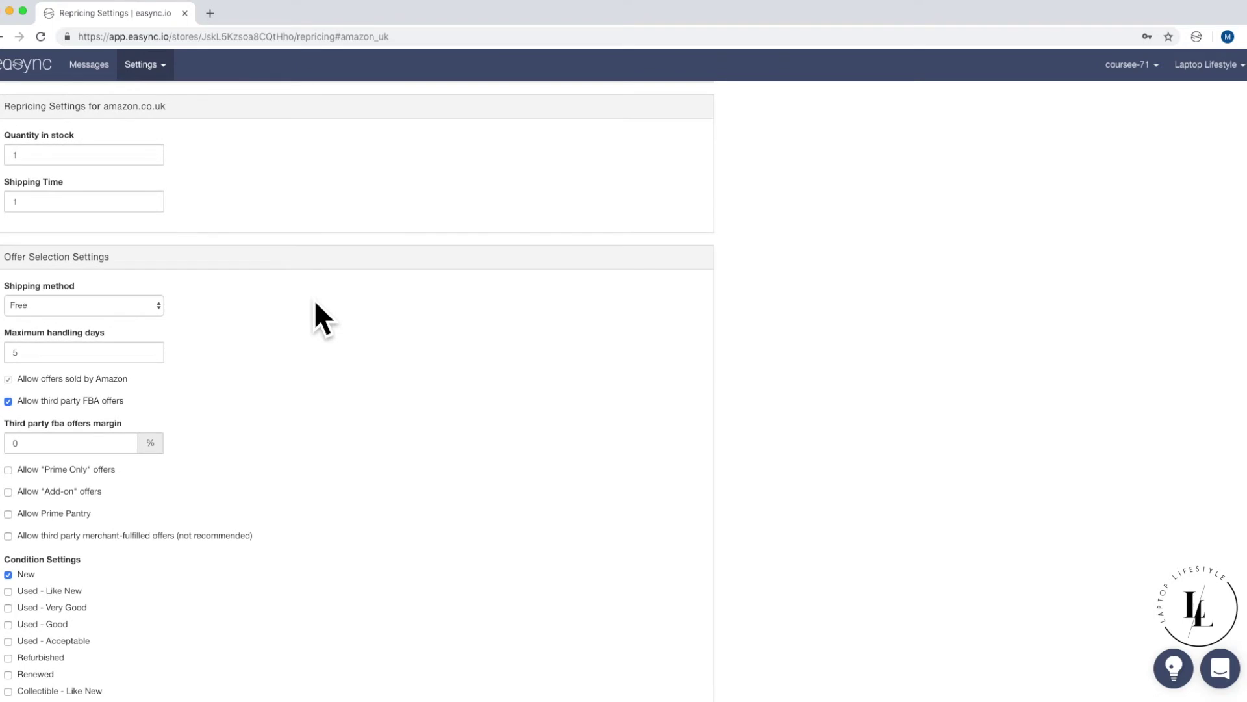
{"action": "scroll", "coordinate": [260, 319], "scroll_direction": "down", "scroll_amount": 2}
{"action": "mouse_move", "coordinate": [126, 260]}
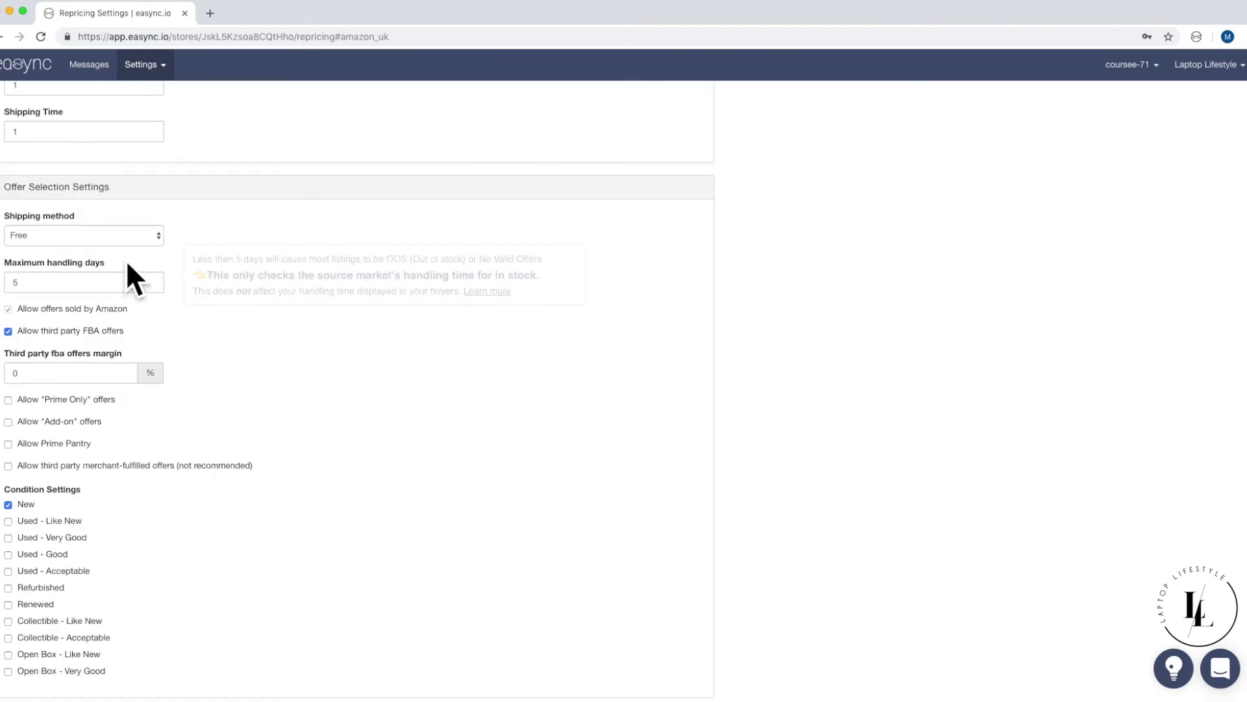
{"action": "left_click", "coordinate": [104, 240]}
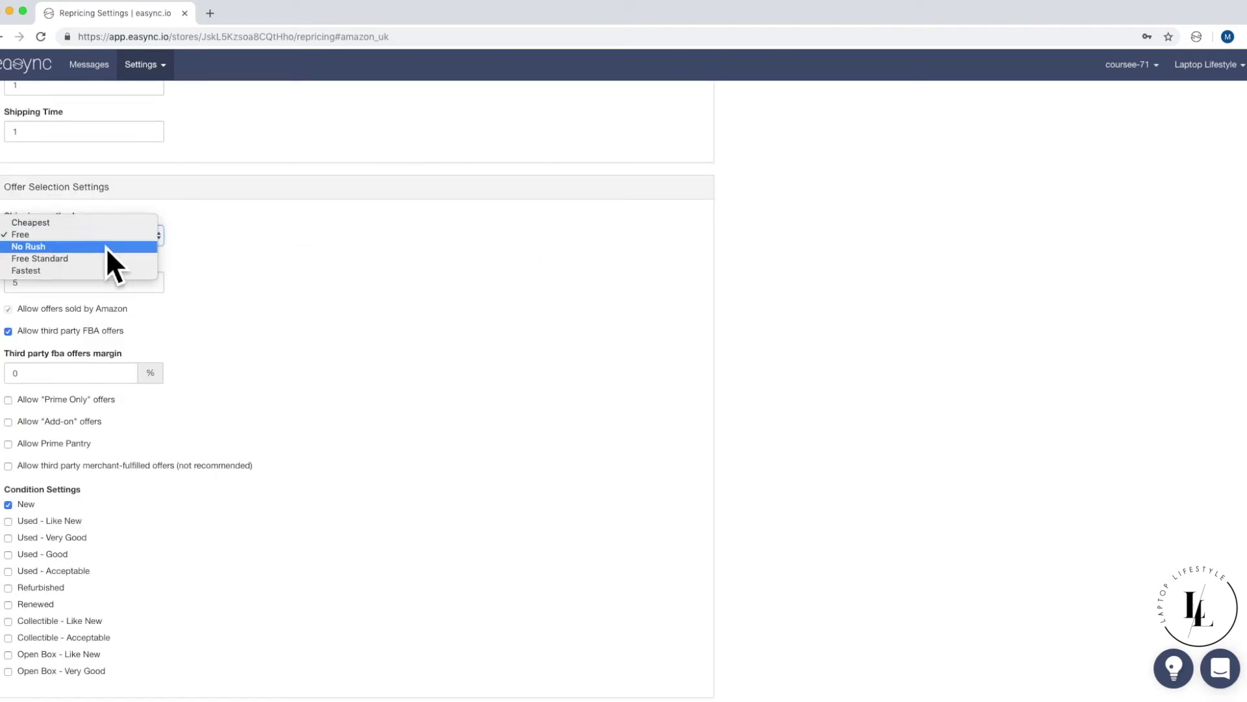
{"action": "left_click", "coordinate": [104, 244]}
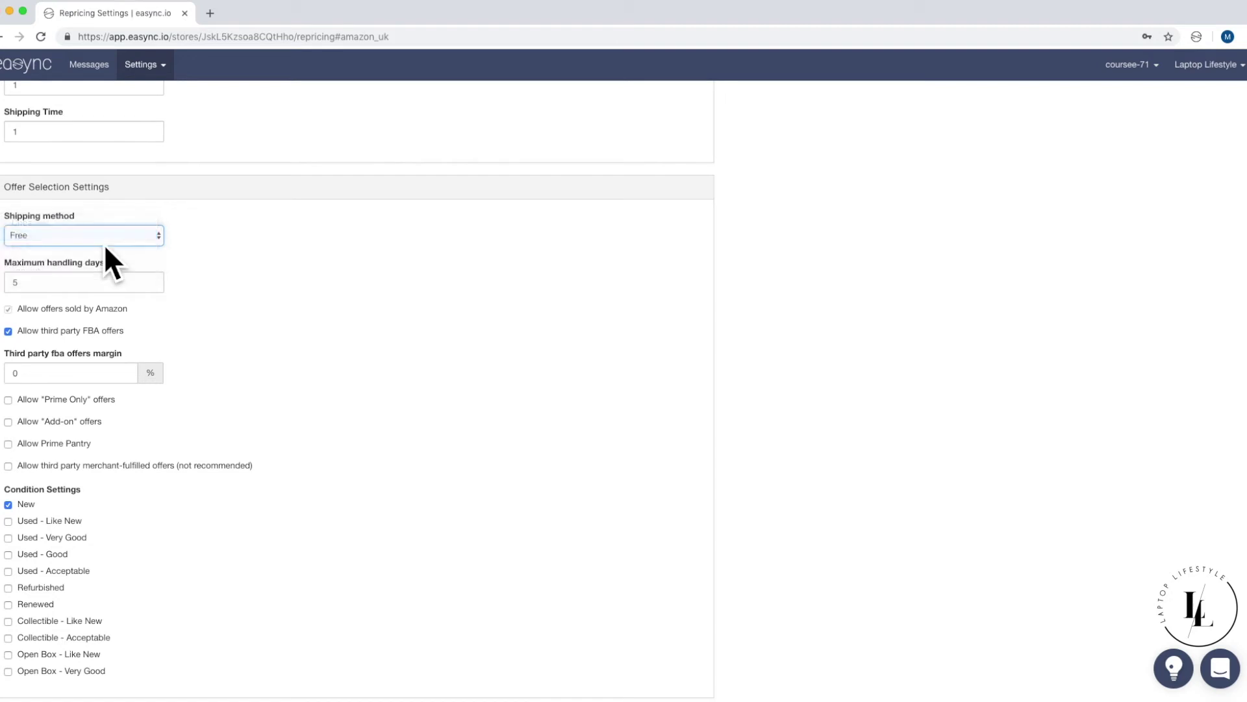
{"action": "mouse_move", "coordinate": [175, 297]}
Step: Allow "Prime Only" offers in the offer selection settings for amazon.co.uk
{"action": "scroll", "coordinate": [299, 328], "scroll_direction": "down", "scroll_amount": 1}
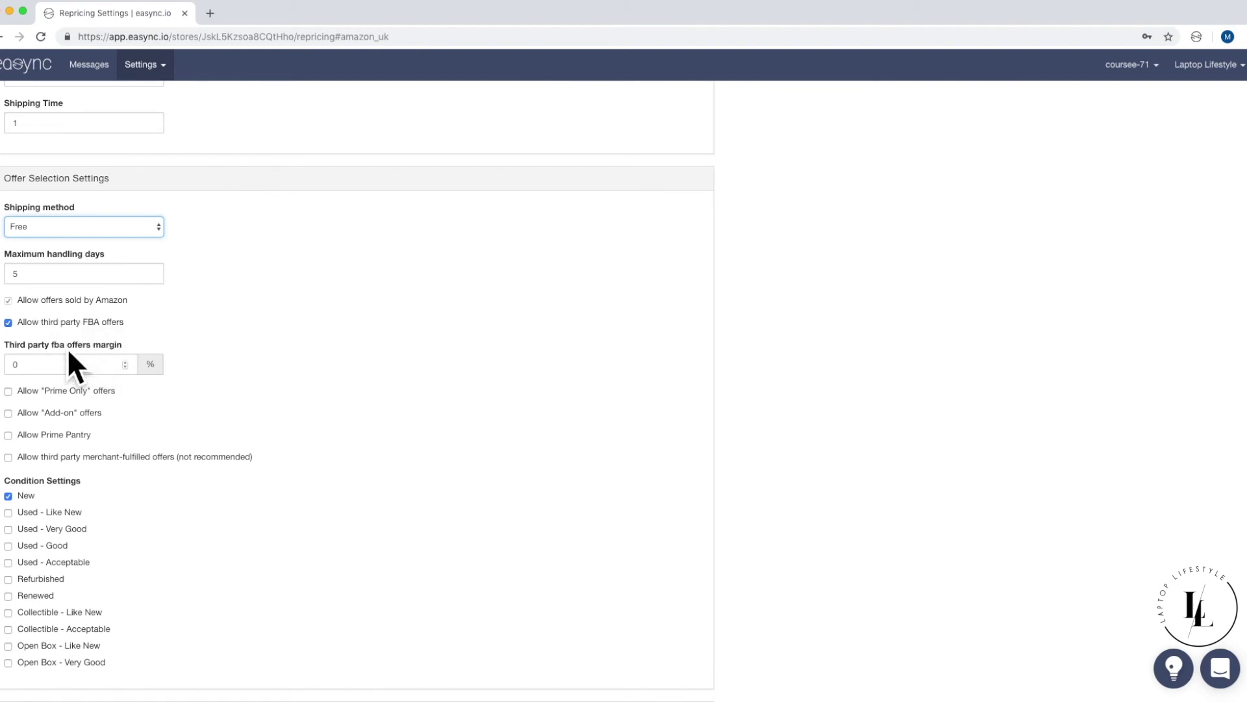
{"action": "scroll", "coordinate": [180, 338], "scroll_direction": "down", "scroll_amount": 1}
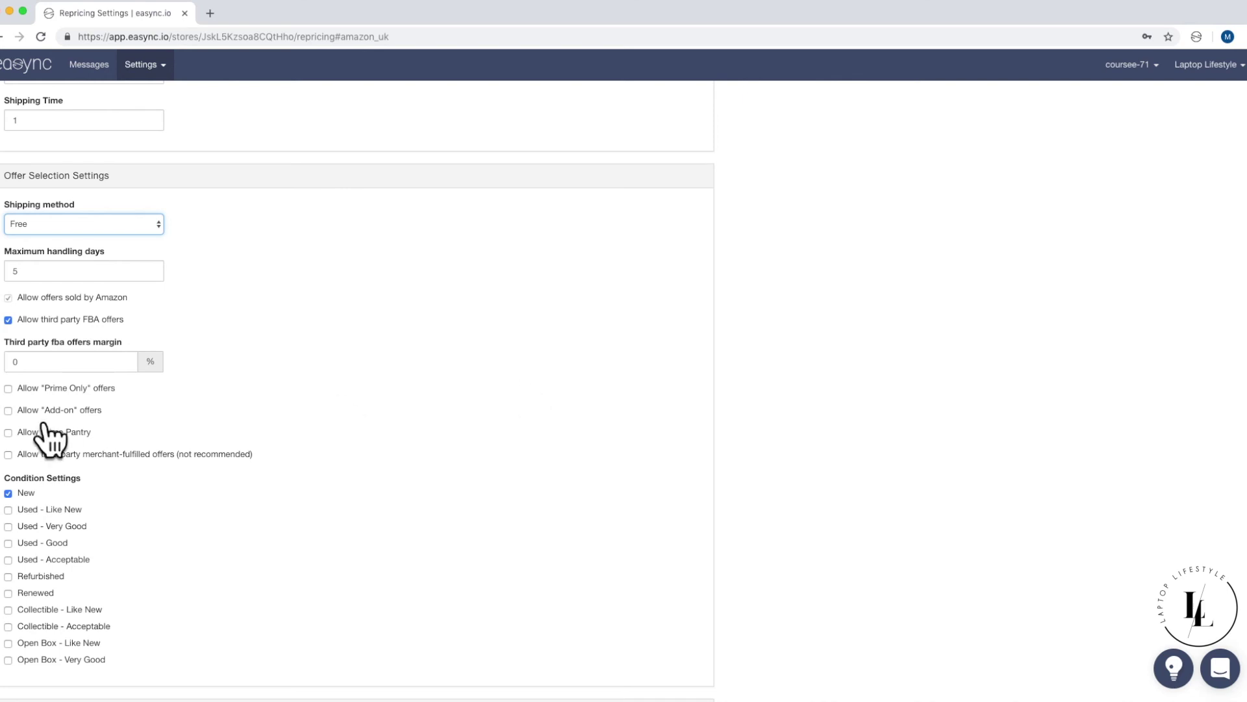
{"action": "left_click", "coordinate": [11, 393]}
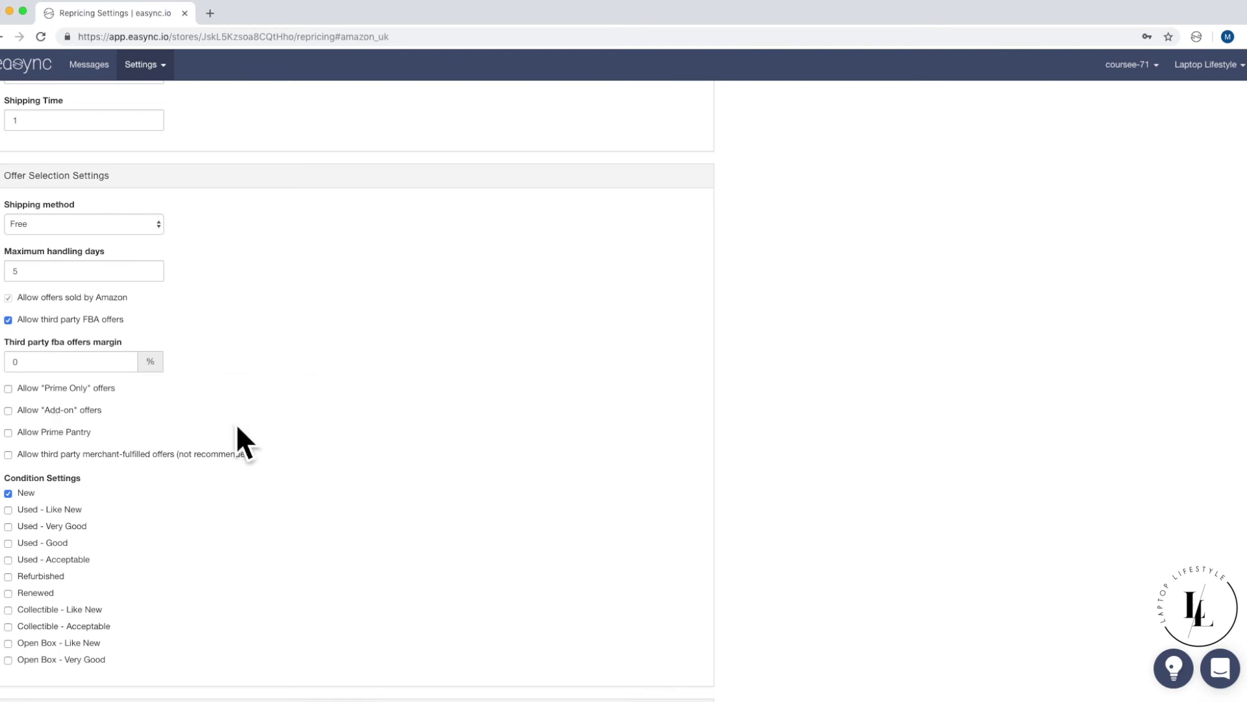
{"action": "left_click", "coordinate": [34, 403]}
Step: Examine the condition settings, the Range Repricer section and the additional fees for amazon.co.uk
{"action": "scroll", "coordinate": [466, 436], "scroll_direction": "down", "scroll_amount": 1}
{"action": "scroll", "coordinate": [465, 434], "scroll_direction": "down", "scroll_amount": 3}
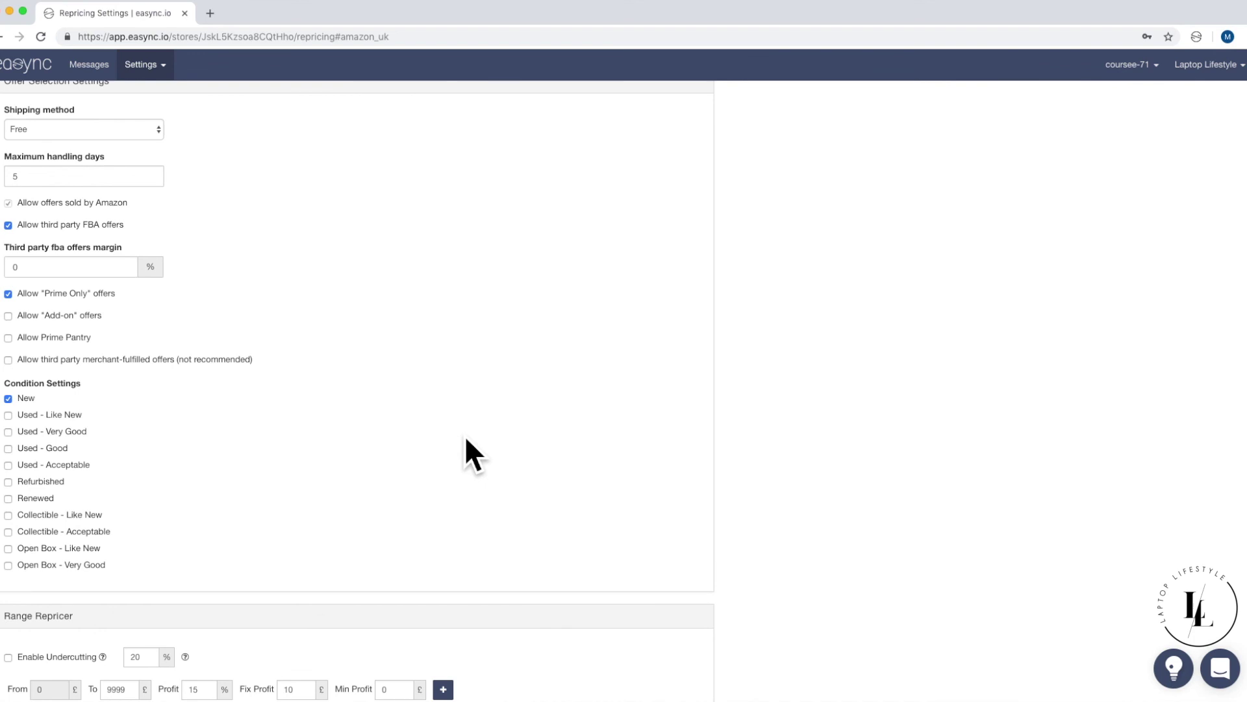
{"action": "scroll", "coordinate": [186, 392], "scroll_direction": "down", "scroll_amount": 3}
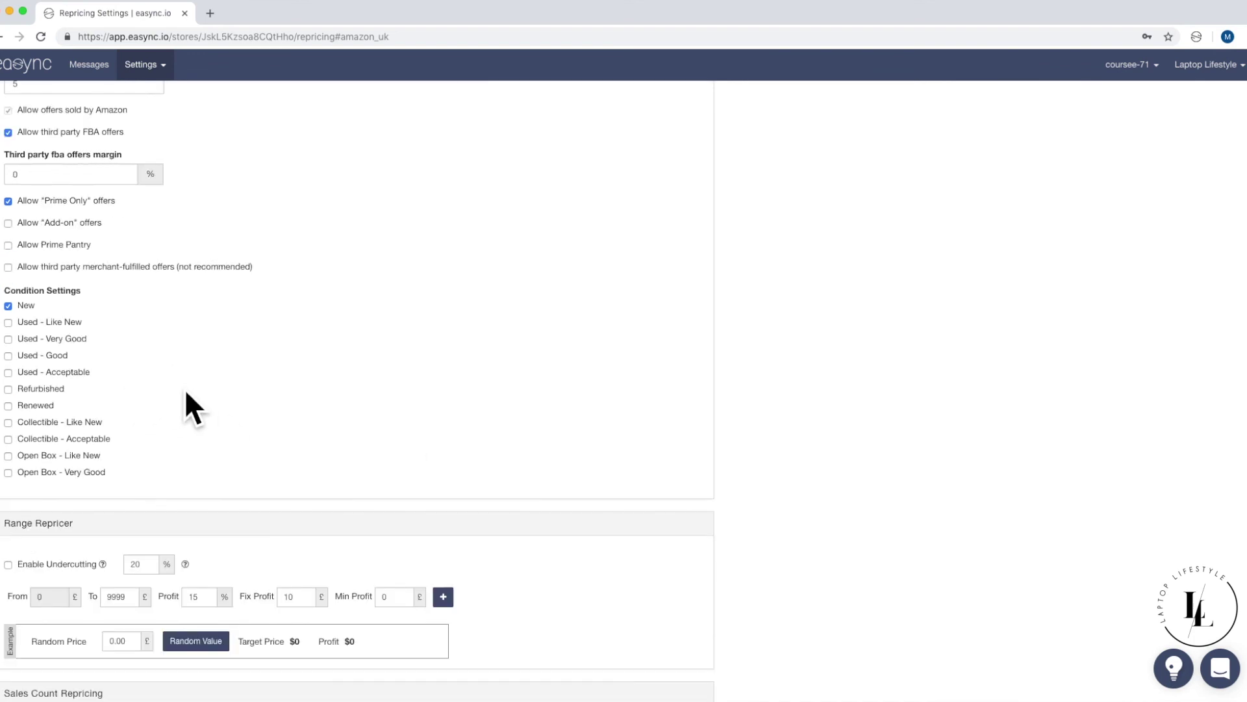
{"action": "scroll", "coordinate": [186, 392], "scroll_direction": "up", "scroll_amount": 4}
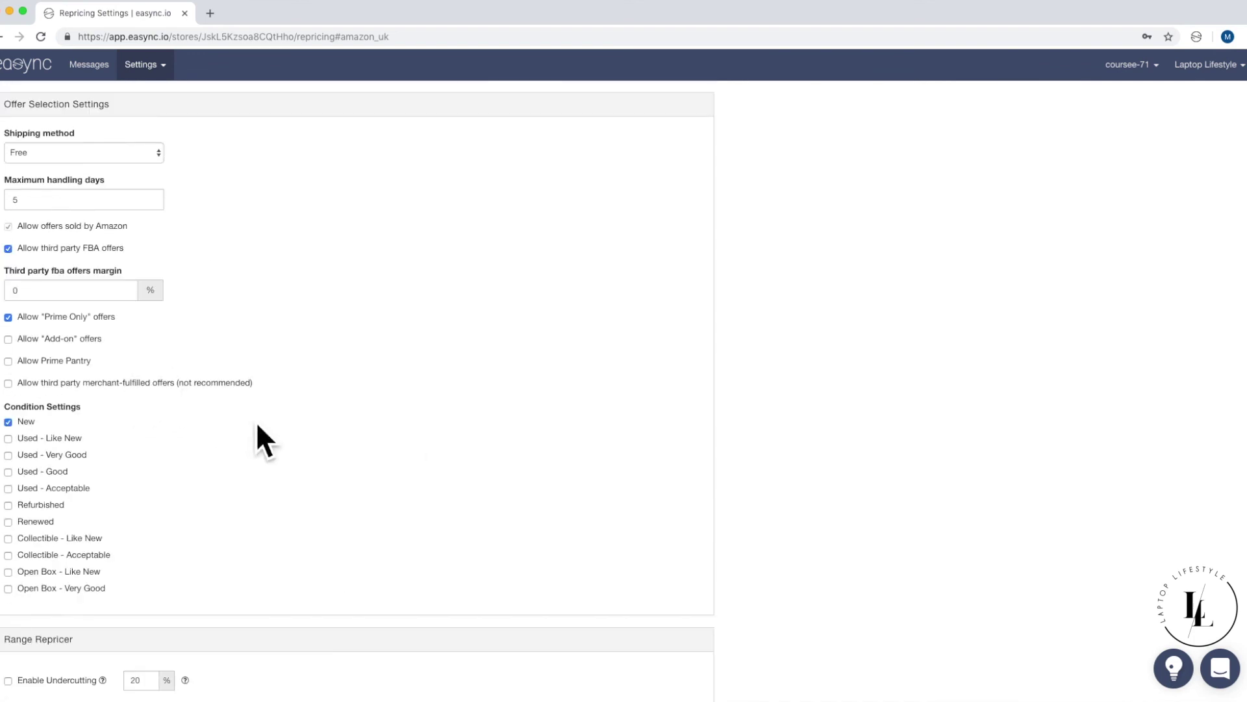
{"action": "scroll", "coordinate": [257, 426], "scroll_direction": "down", "scroll_amount": 1}
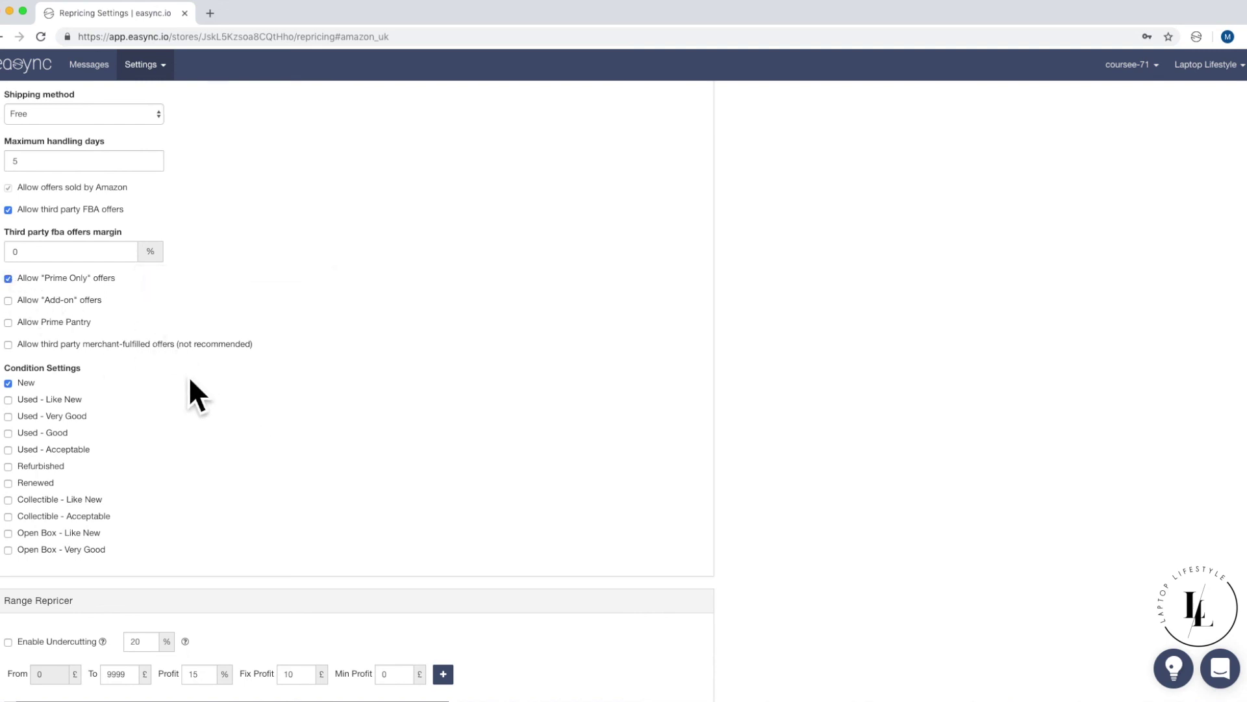
{"action": "scroll", "coordinate": [102, 371], "scroll_direction": "down", "scroll_amount": 1}
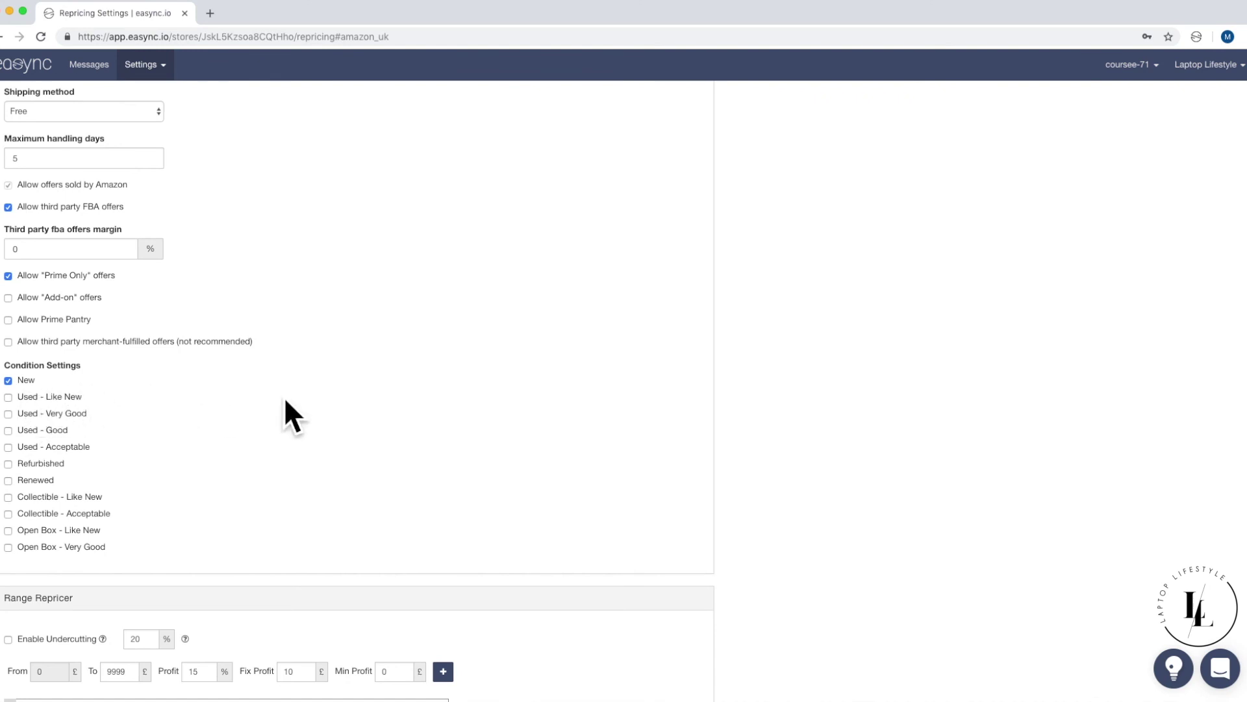
{"action": "scroll", "coordinate": [313, 421], "scroll_direction": "down", "scroll_amount": 2}
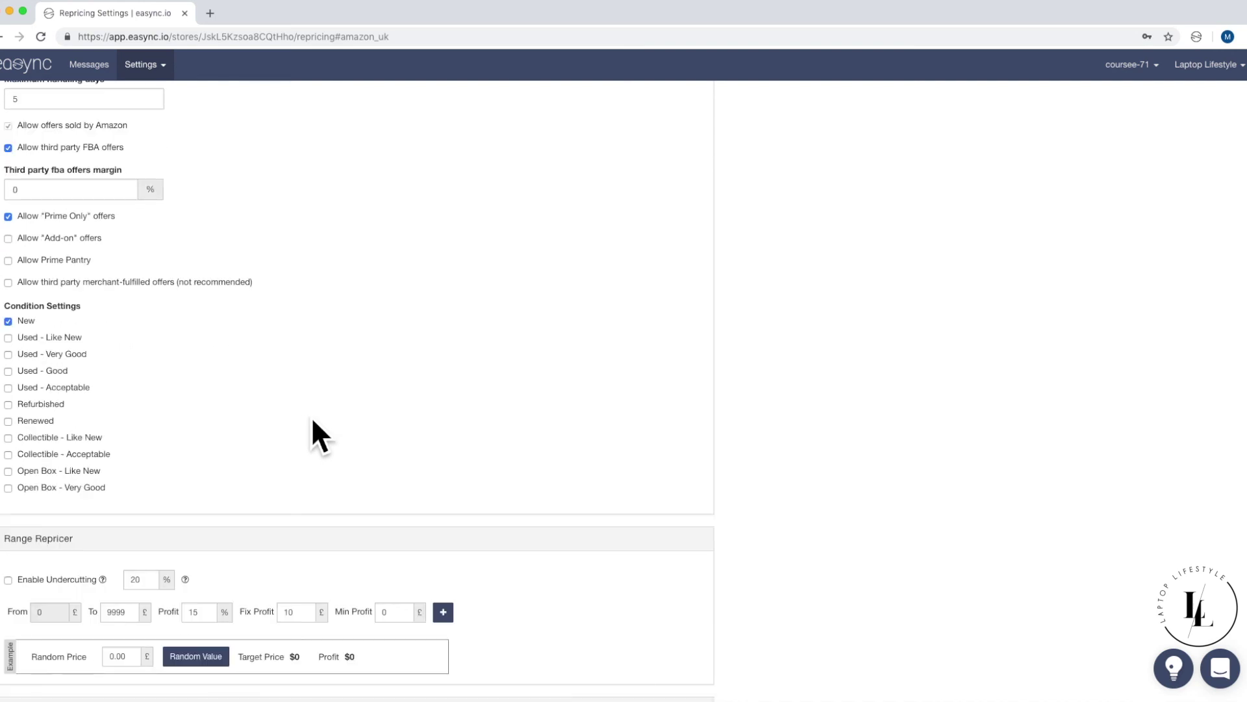
{"action": "scroll", "coordinate": [313, 420], "scroll_direction": "down", "scroll_amount": 5}
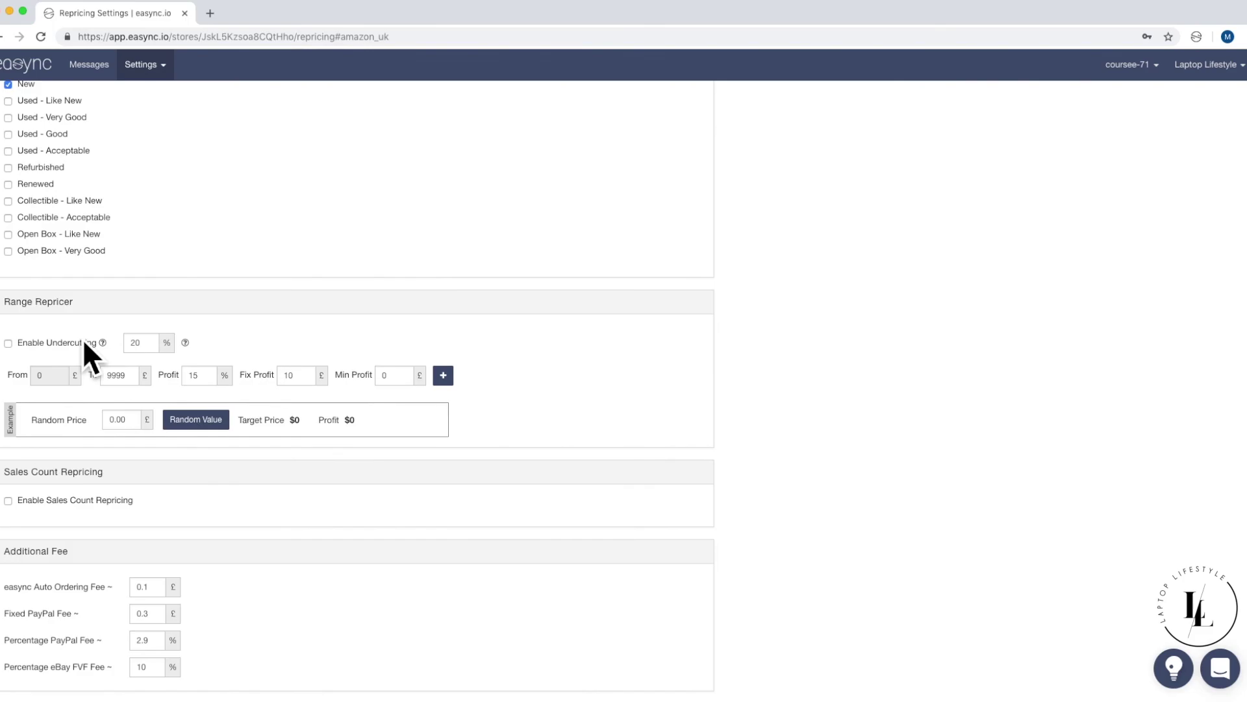